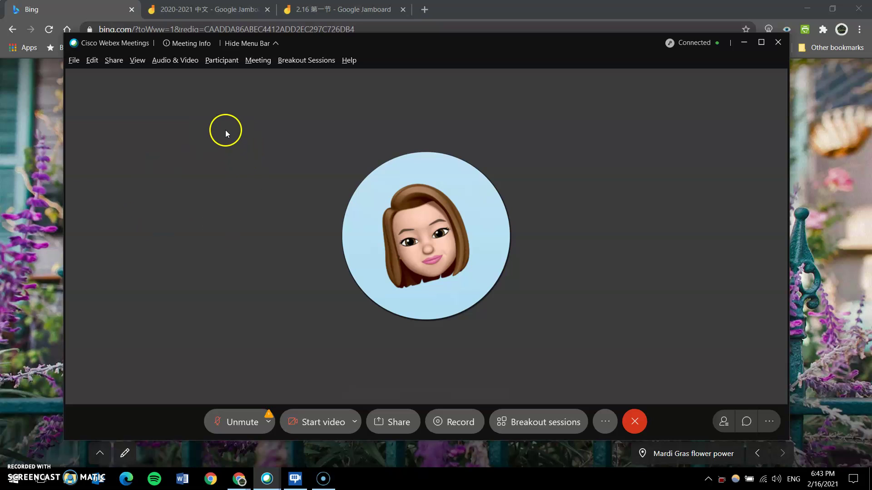
# - Switch the meeting window's appearance to the Light Theme
pyautogui.click(78, 64)
pyautogui.moveTo(114, 61)
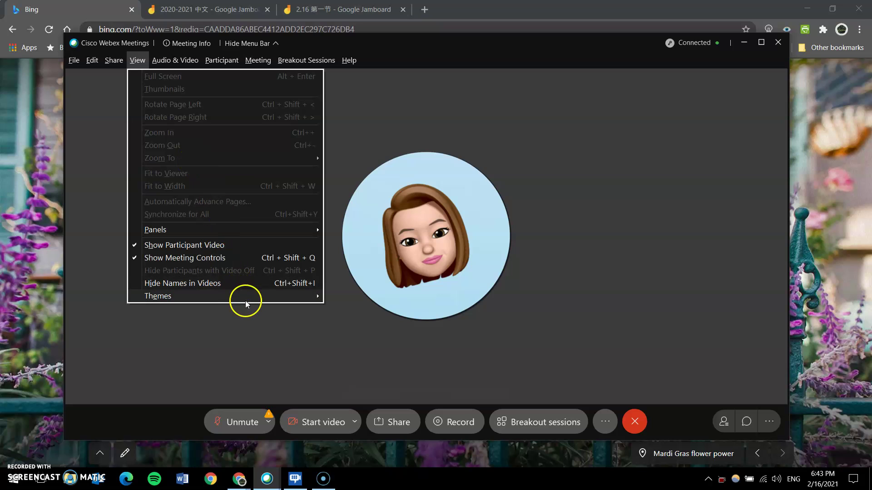
pyautogui.moveTo(248, 295)
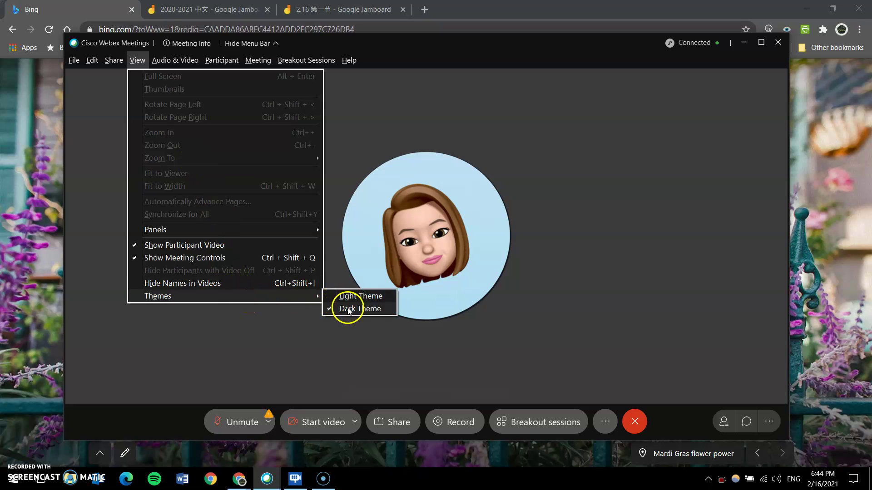
pyautogui.click(359, 296)
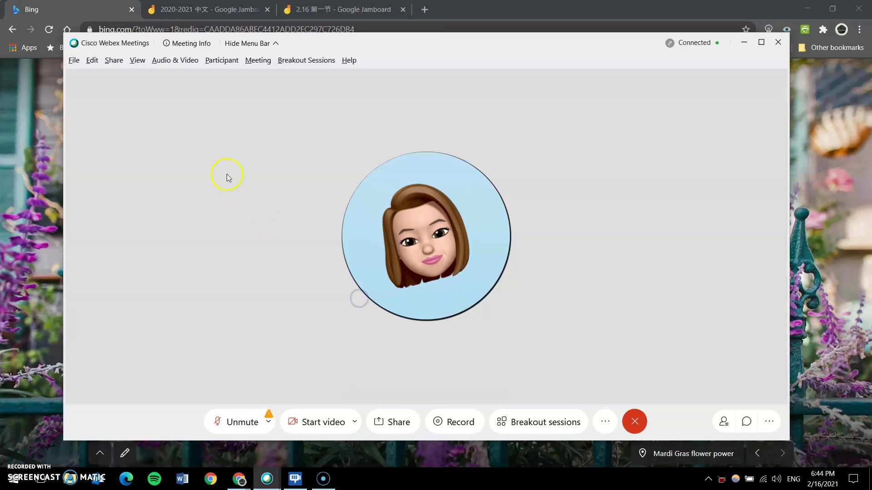
# - Switch the meeting window's appearance back to the Dark Theme
pyautogui.click(141, 62)
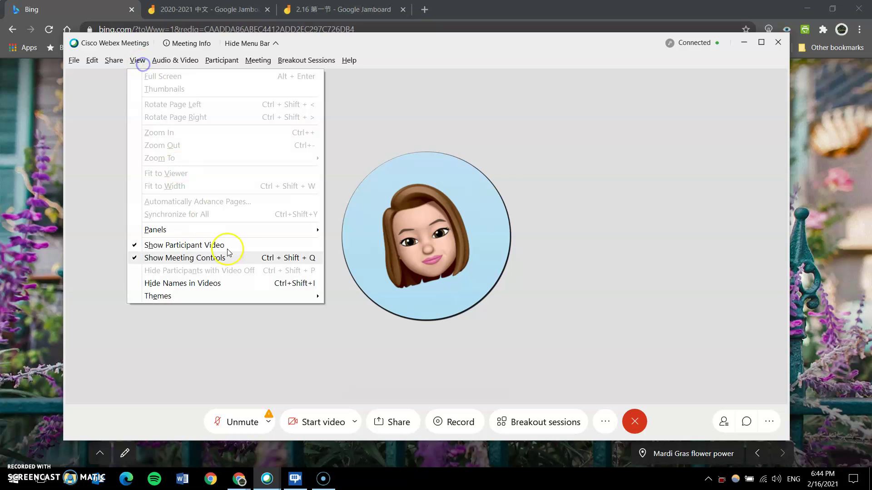
pyautogui.moveTo(314, 296)
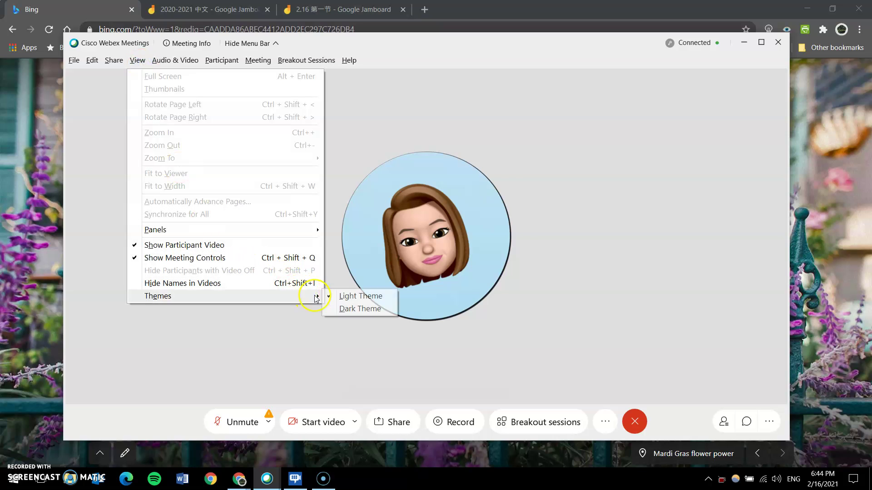
pyautogui.click(351, 313)
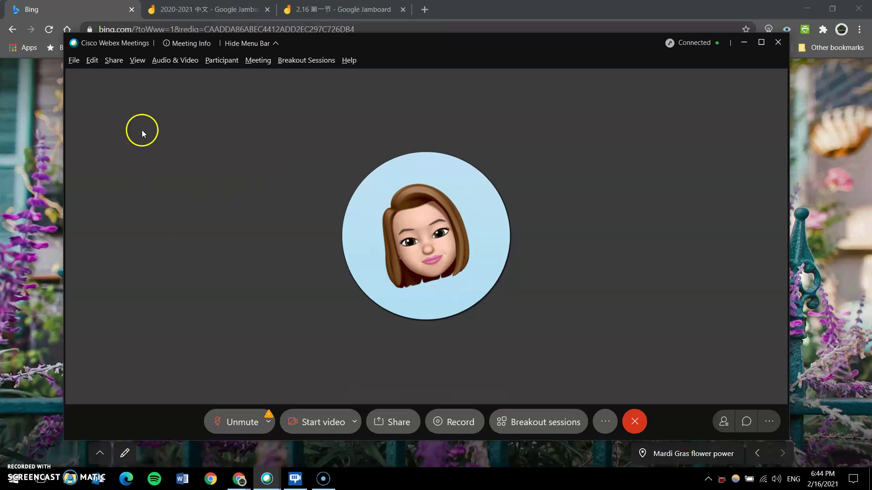
pyautogui.click(138, 61)
pyautogui.moveTo(307, 296)
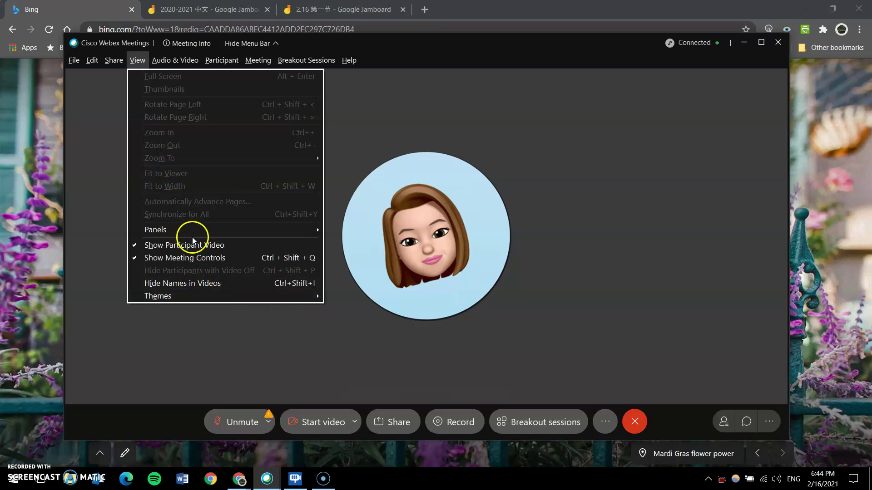
# - Open the breakout session assignments and add a second breakout session
pyautogui.click(305, 60)
pyautogui.click(308, 60)
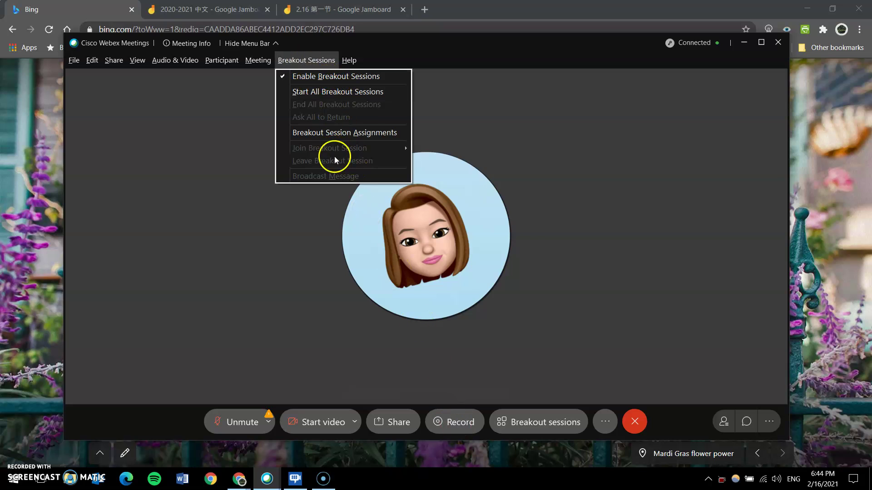
pyautogui.click(549, 423)
pyautogui.click(535, 418)
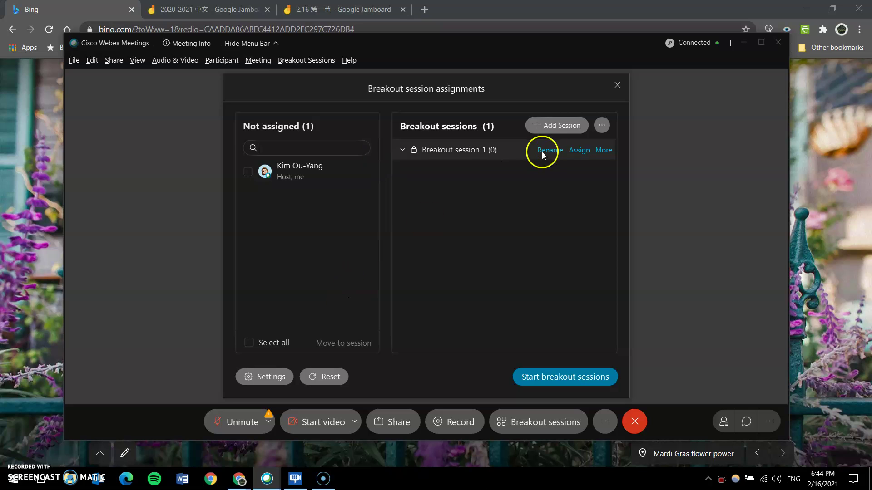
pyautogui.click(551, 126)
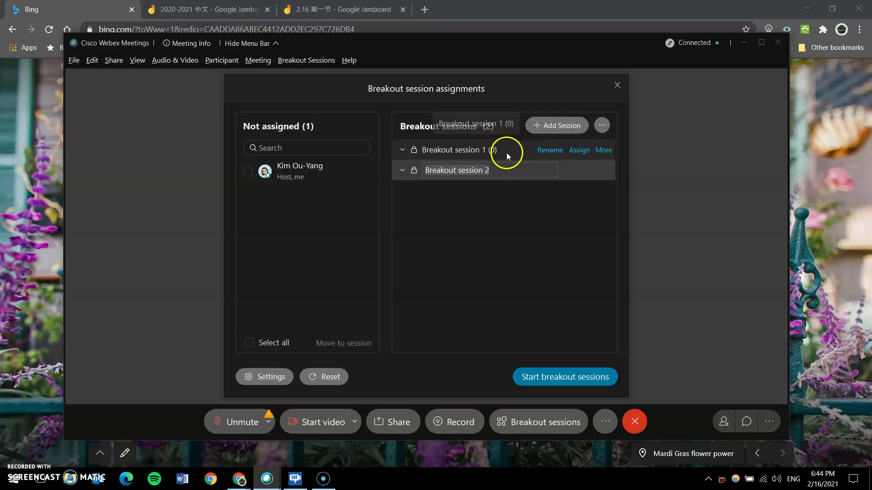
# - Rename Breakout session 1 as Group 1
pyautogui.click(550, 151)
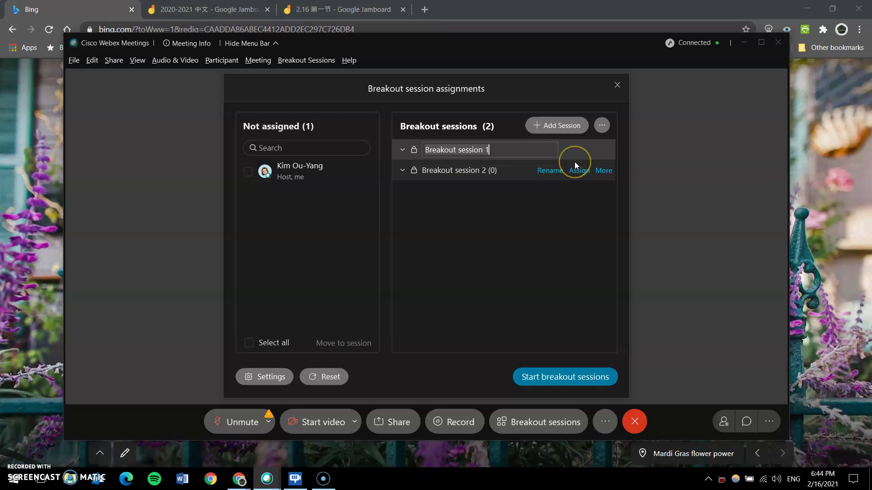
pyautogui.write('Group 1')
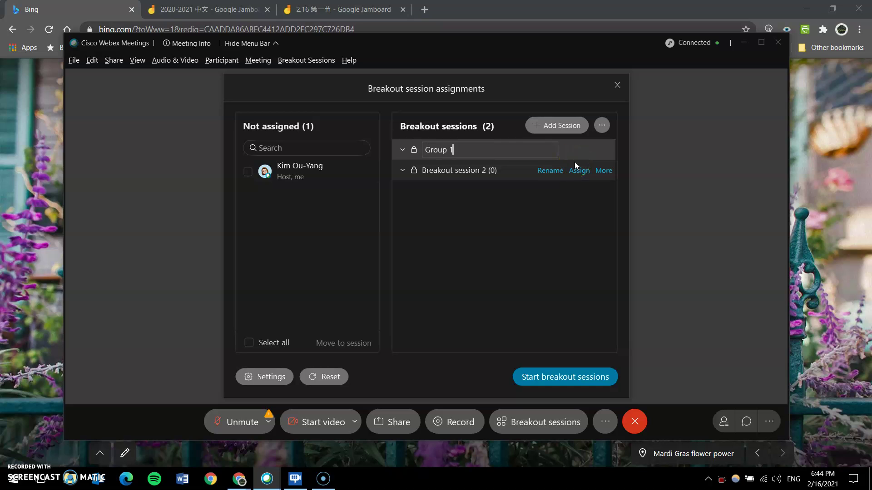
pyautogui.press('Return')
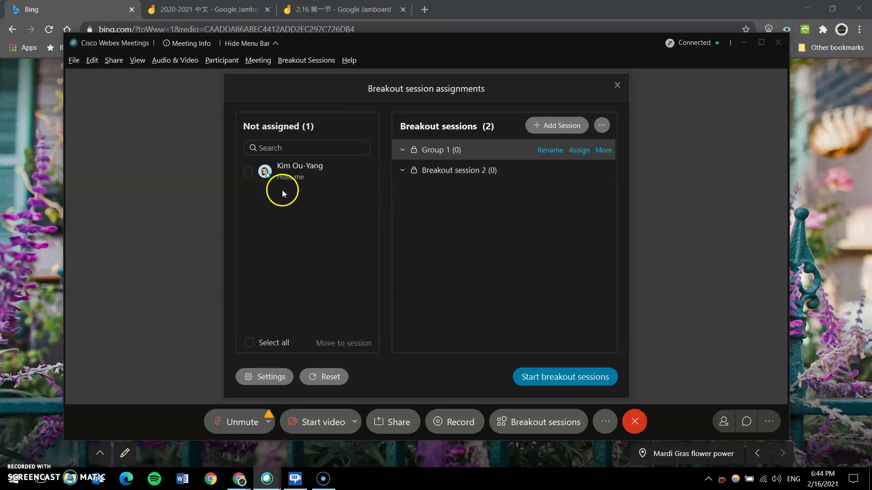
# - Assign the meeting host to the Group 1 breakout session
pyautogui.click(250, 194)
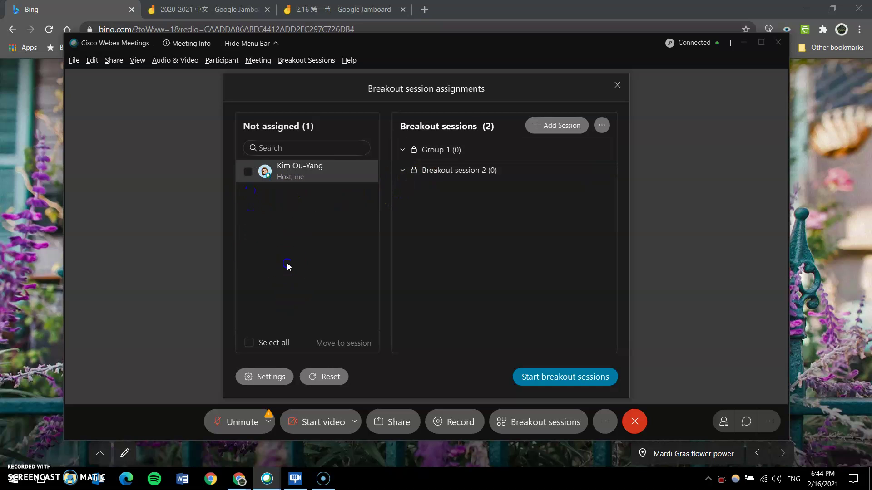
pyautogui.moveTo(551, 146)
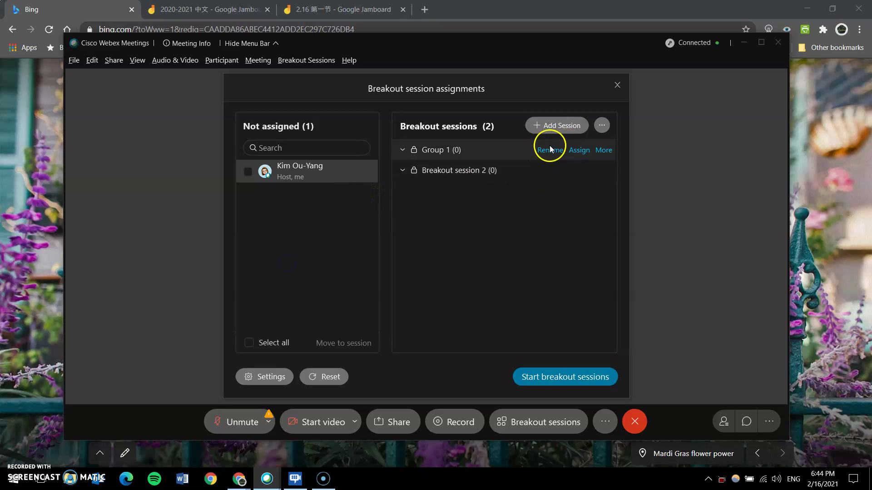
pyautogui.click(579, 152)
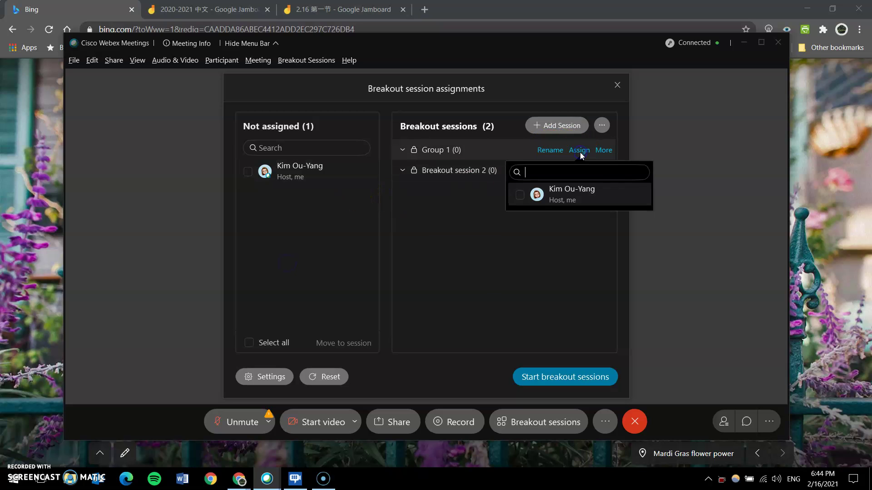
pyautogui.click(521, 195)
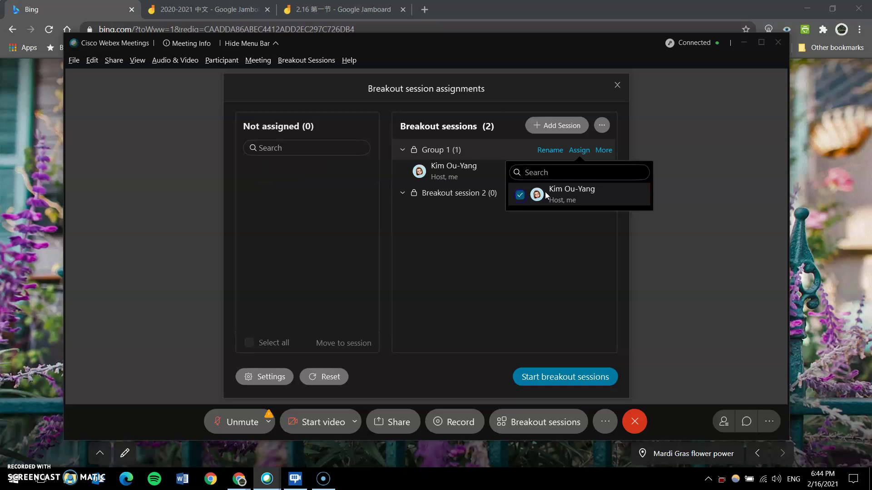
# - Delete the Group 1 breakout session
pyautogui.click(604, 152)
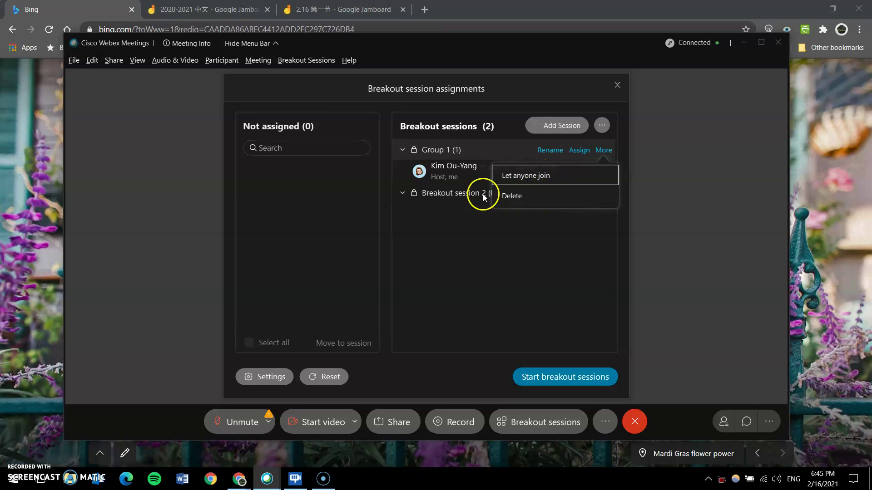
pyautogui.click(560, 197)
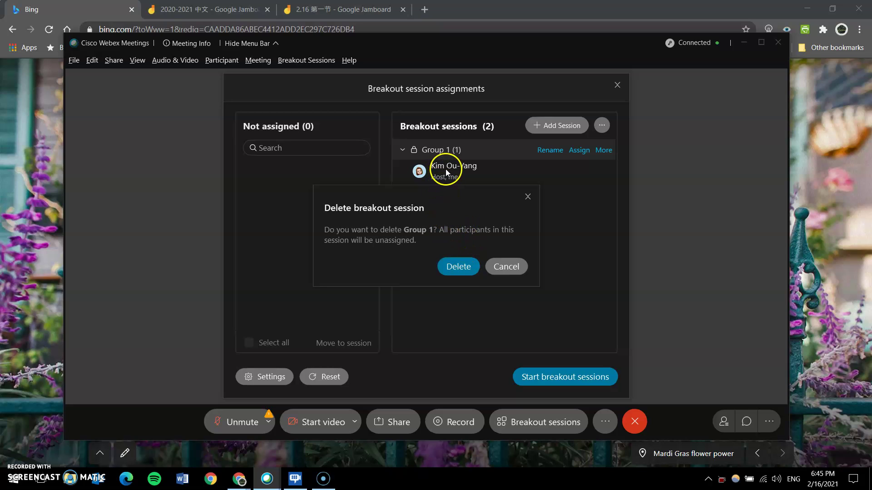
pyautogui.click(461, 269)
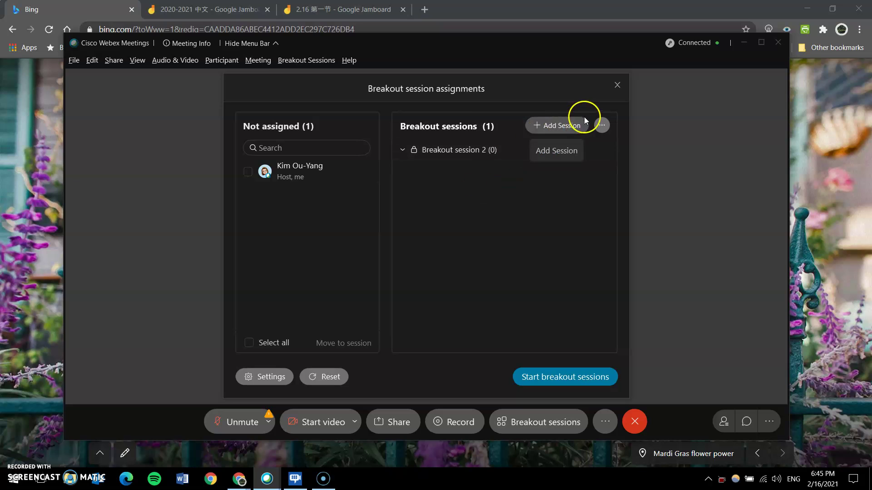
# - Examine the options for who can join all sessions and the general breakout session settings
pyautogui.click(602, 126)
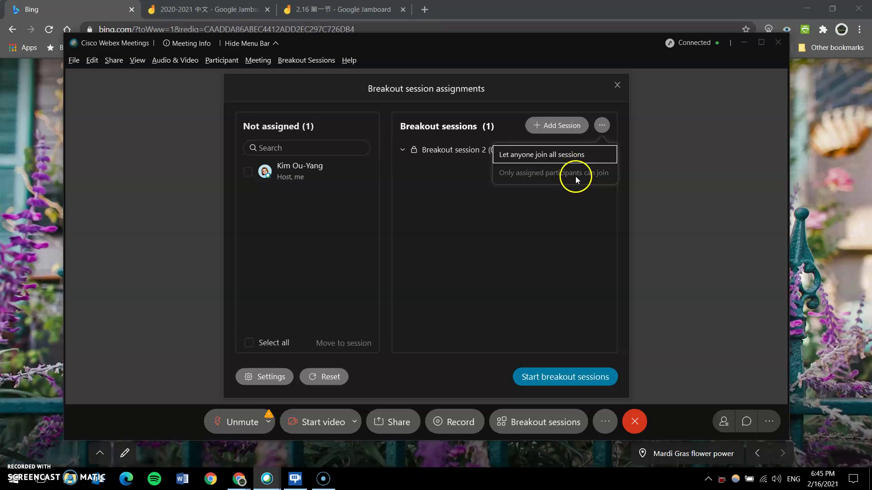
pyautogui.click(568, 198)
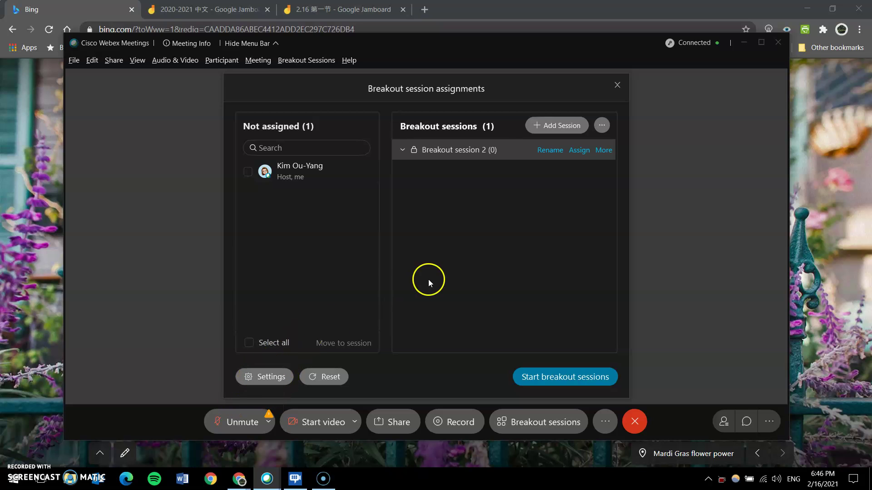
pyautogui.click(263, 377)
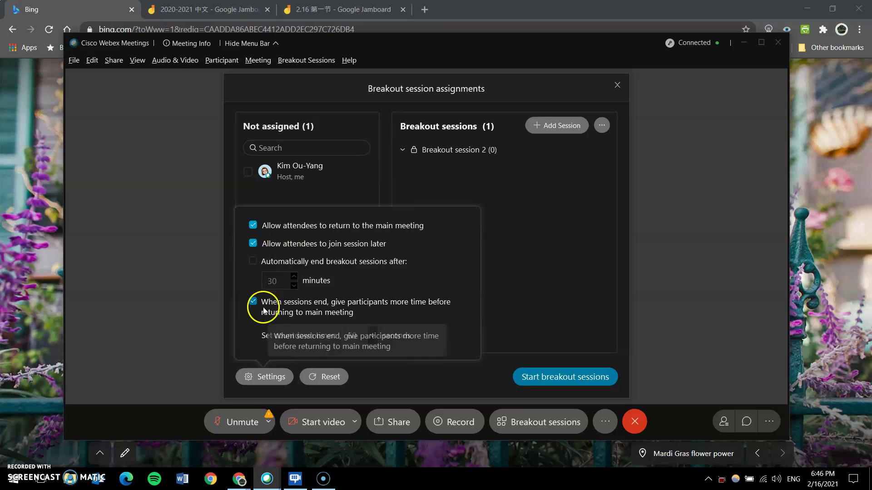
pyautogui.click(270, 374)
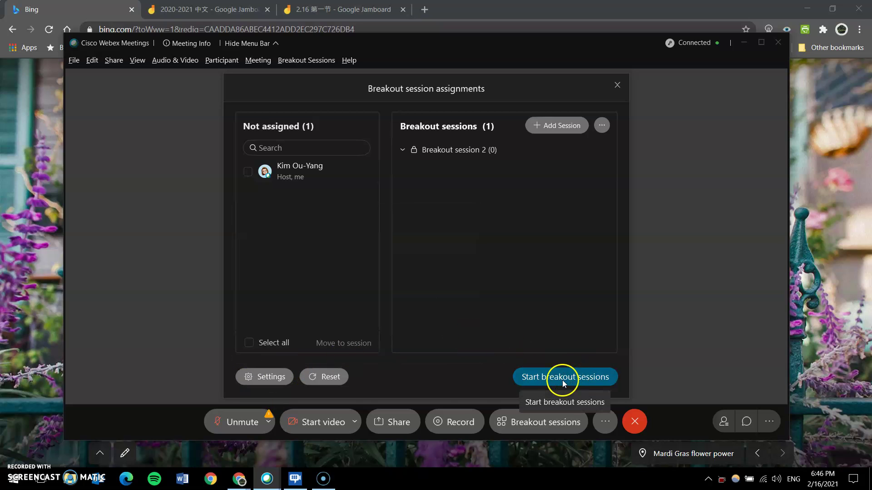
# - Set the countdown timer for returning to the main meeting to 10 seconds in the breakout session settings
pyautogui.click(263, 379)
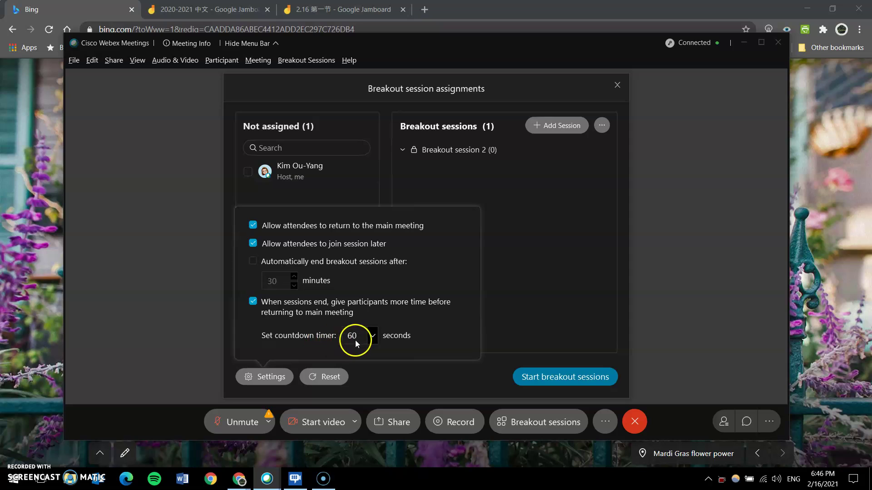
pyautogui.click(373, 337)
pyautogui.click(375, 340)
pyautogui.click(362, 340)
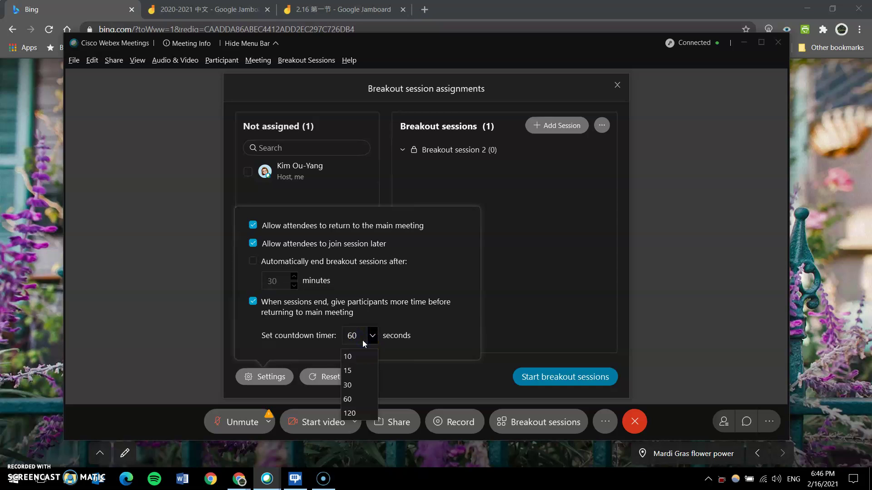
pyautogui.click(350, 384)
pyautogui.click(359, 358)
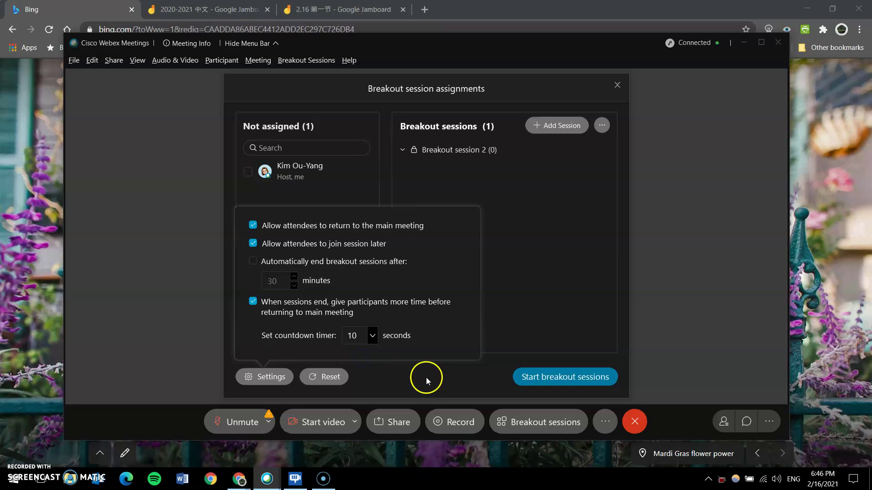
pyautogui.click(372, 336)
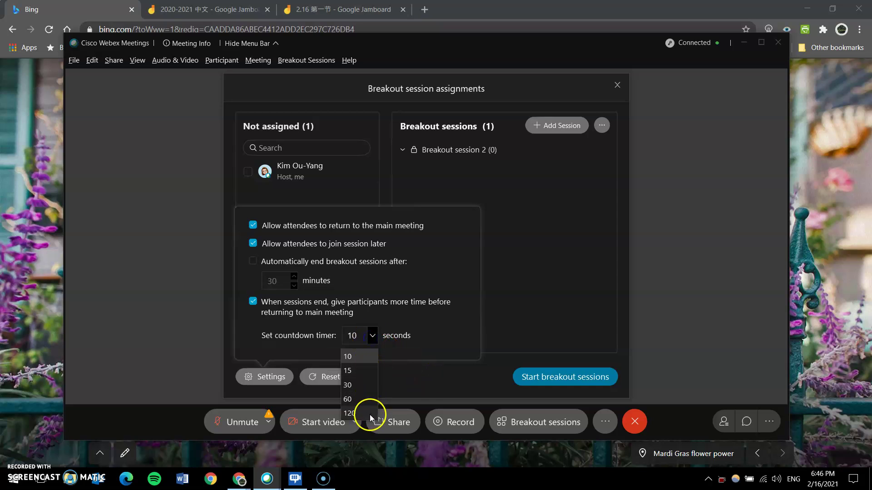
pyautogui.click(388, 364)
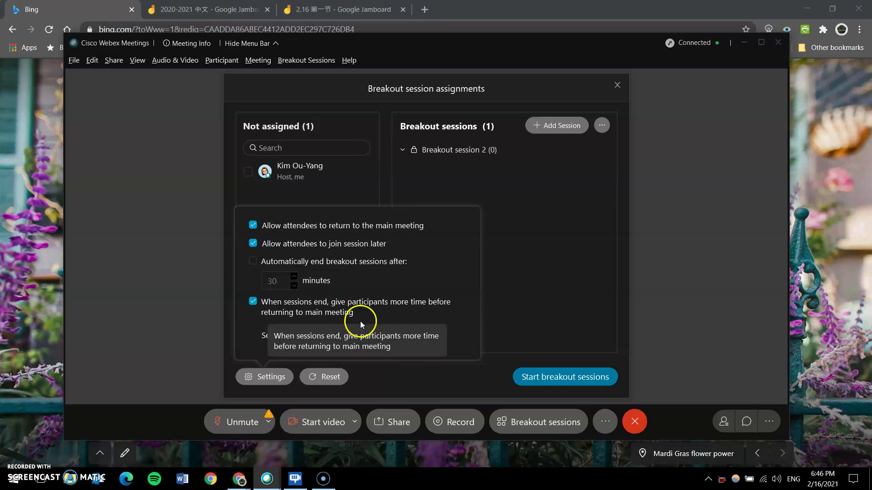
# - Set breakout sessions to end automatically after 5 minutes, with extra time for participants before they return to the main meeting
pyautogui.click(254, 301)
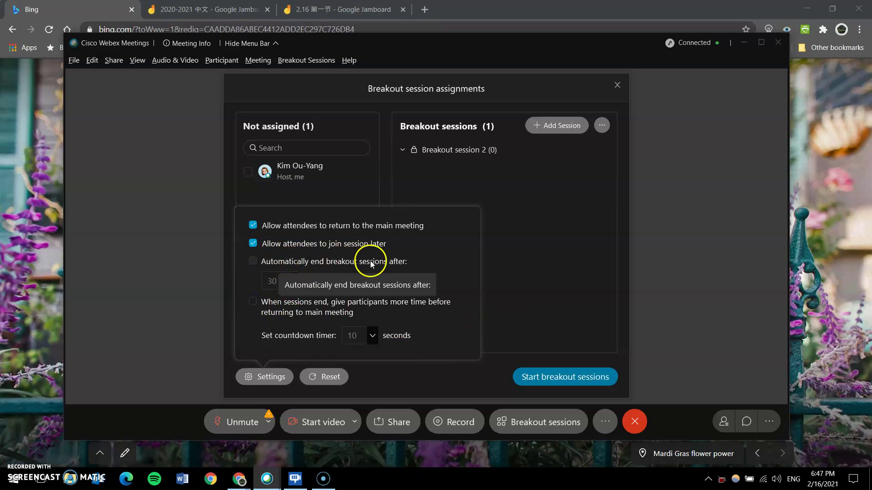
pyautogui.click(253, 261)
pyautogui.doubleClick(280, 280)
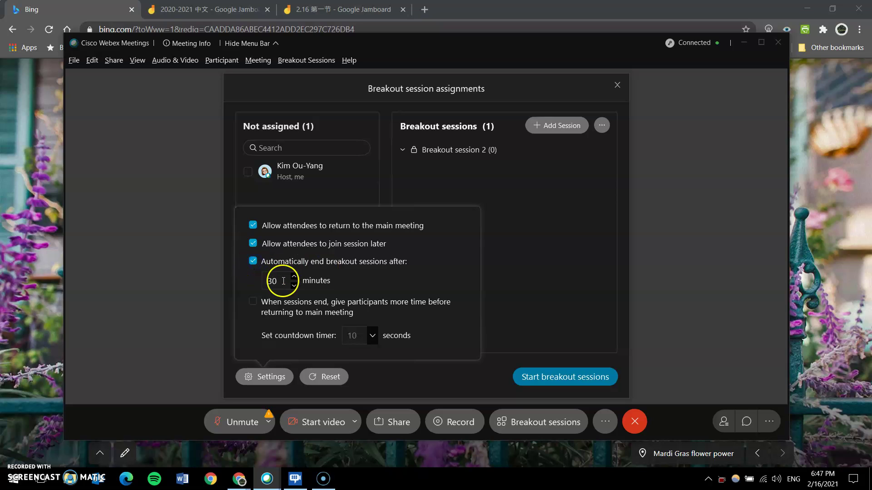
pyautogui.write('1')
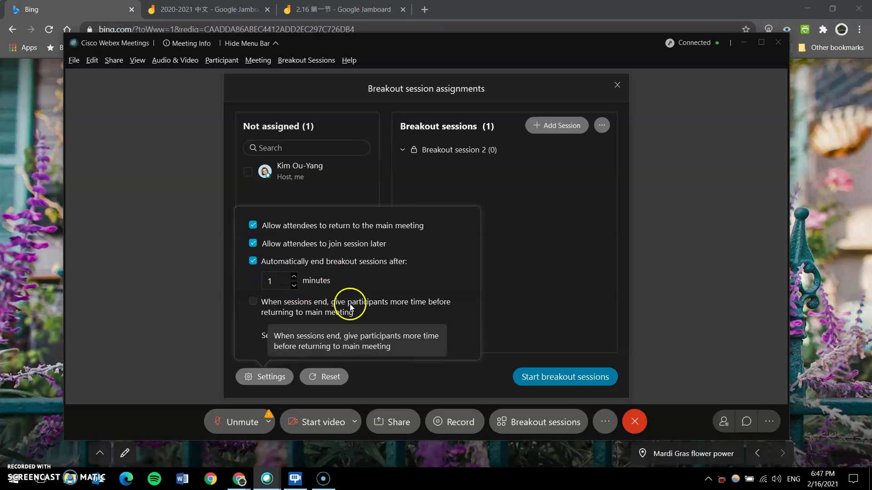
pyautogui.click(431, 302)
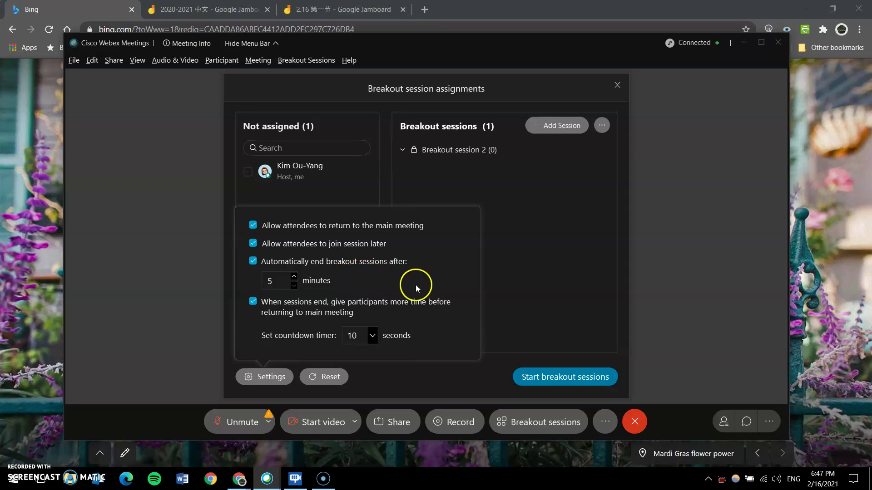
# - Start the breakout sessions and move the assignments window aside to uncover the participants list
pyautogui.click(525, 374)
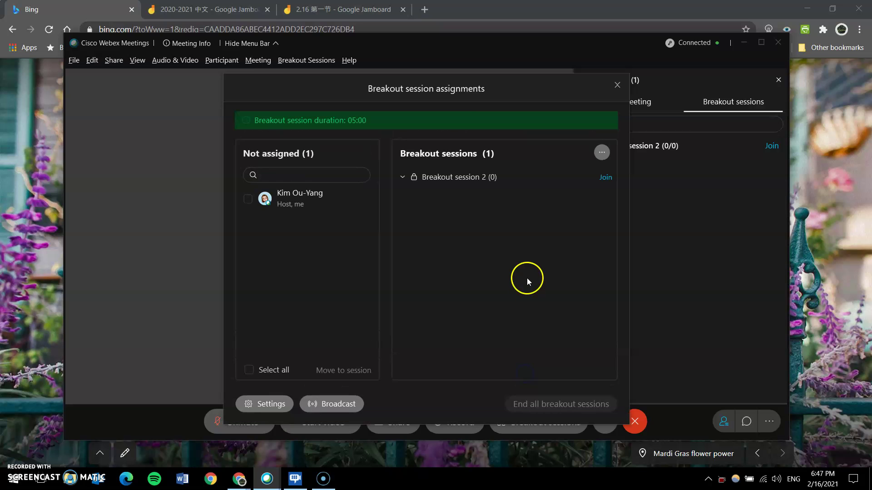
pyautogui.moveTo(367, 101); pyautogui.dragTo(194, 93)
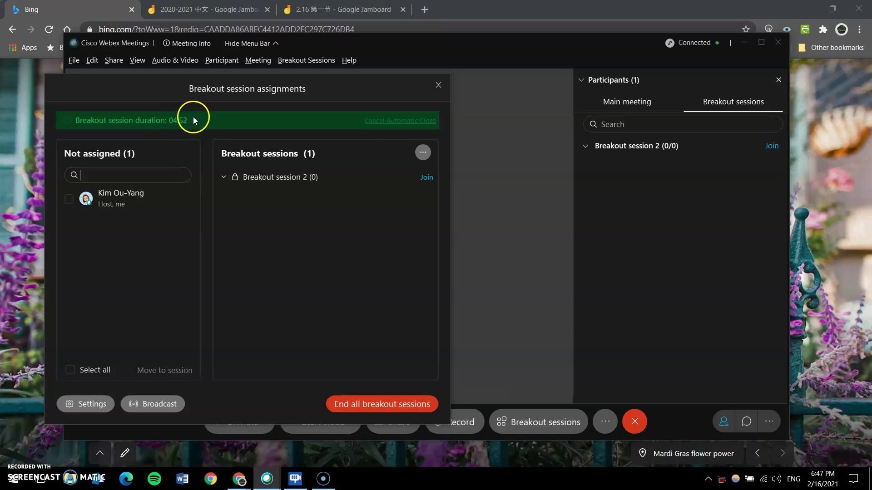
# - Cancel the automatic end of the running breakout sessions so they stay open longer
pyautogui.click(381, 121)
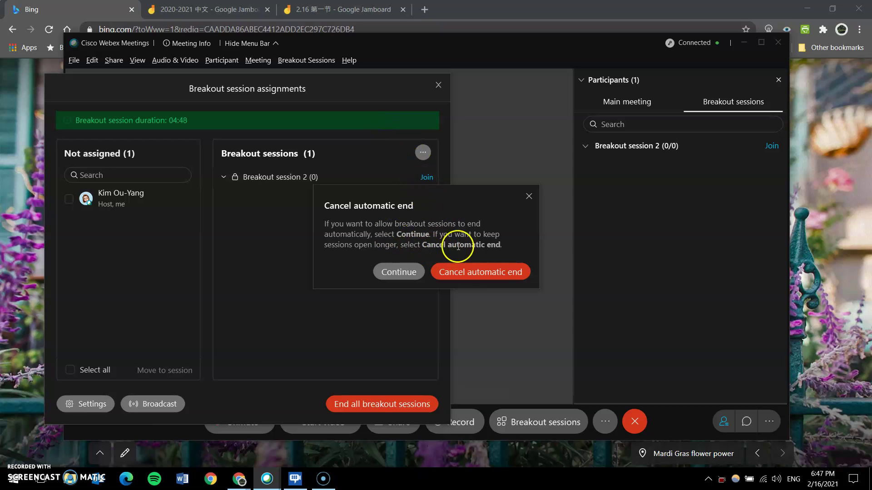
pyautogui.click(459, 271)
pyautogui.click(185, 175)
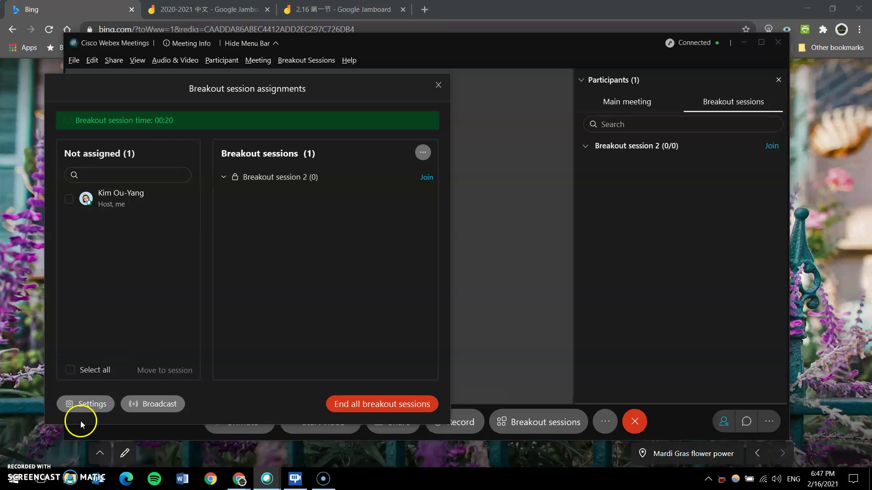
# - Open a broadcast message and address it to all participants in Breakout session 2
pyautogui.click(168, 406)
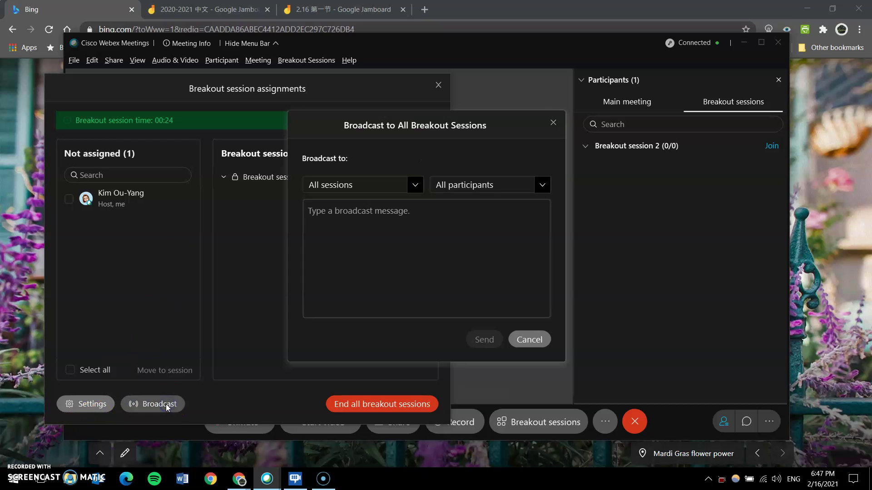
pyautogui.click(404, 234)
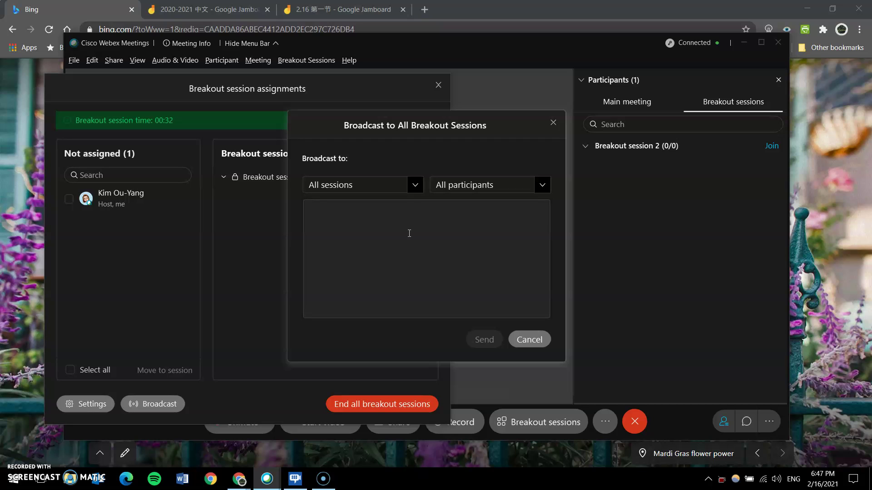
pyautogui.click(465, 190)
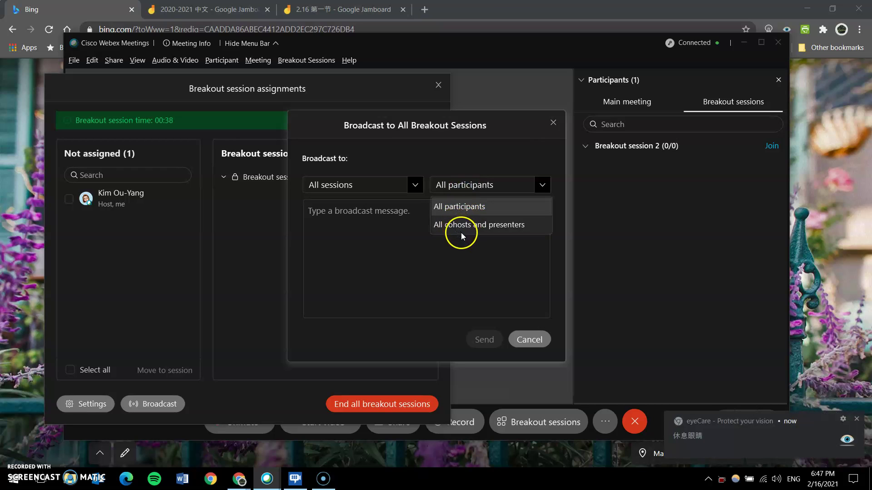
pyautogui.click(460, 207)
pyautogui.click(415, 189)
pyautogui.click(394, 229)
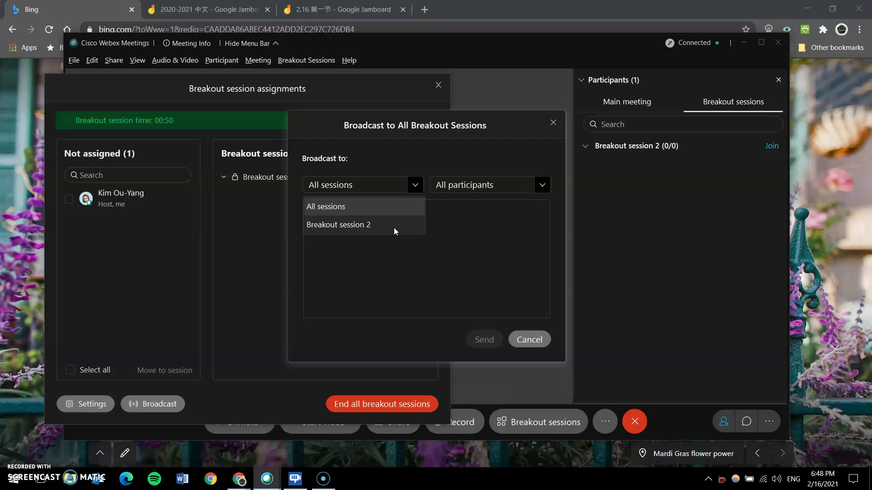
pyautogui.click(393, 229)
# - Write the broadcast message "you have 5 more minutes." and send it
pyautogui.click(480, 227)
pyautogui.write('you have m')
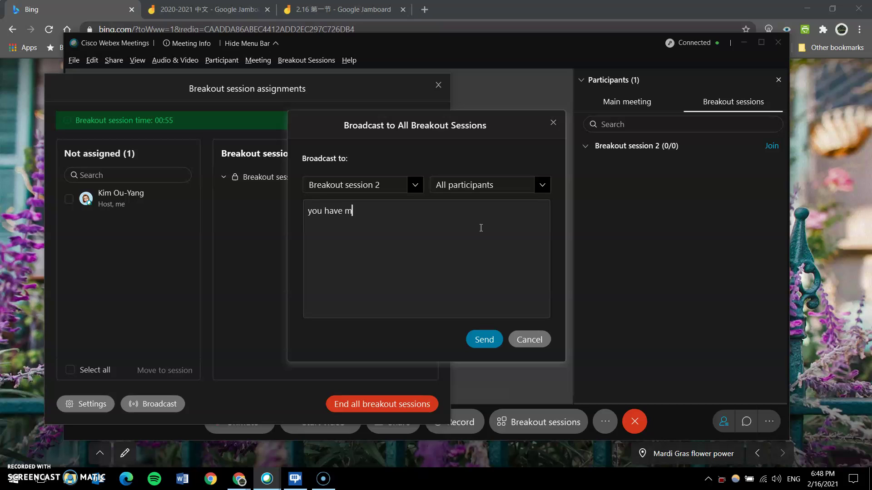
pyautogui.press('BackSpace')
pyautogui.write('5 more minutes.')
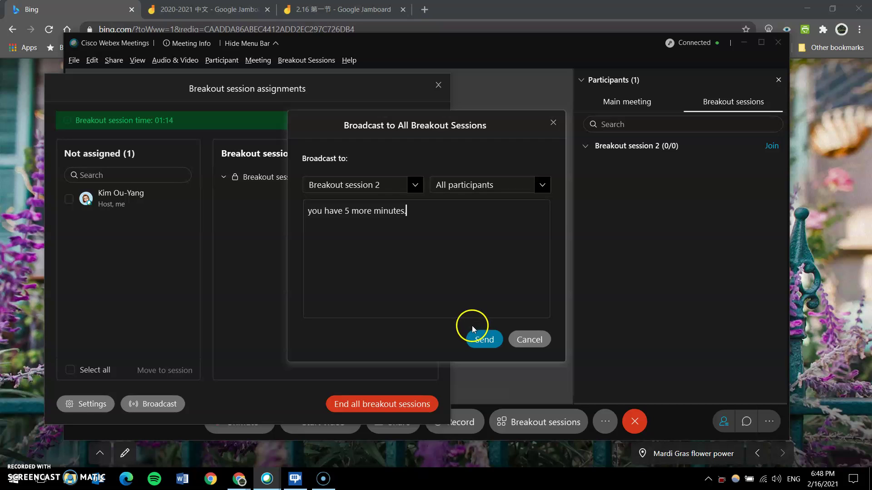
pyautogui.click(485, 340)
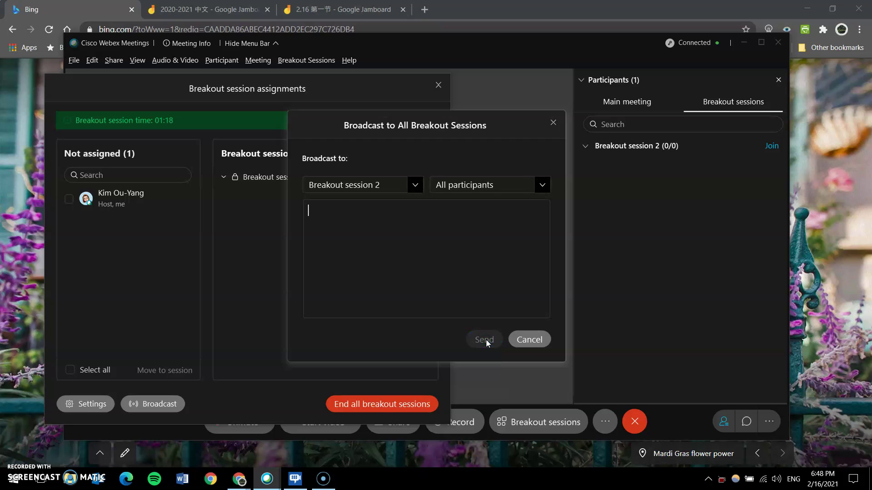
# - Broadcast "take 2 min. brain break" to all sessions, and close the broadcast and breakout session assignments windows
pyautogui.click(412, 186)
pyautogui.click(395, 204)
pyautogui.click(434, 248)
pyautogui.write('take ')
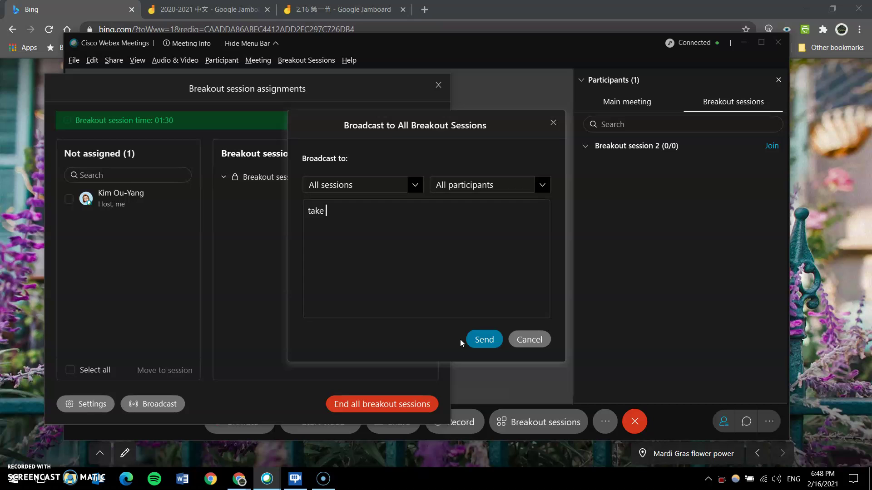
pyautogui.write('2 min. brain break')
pyautogui.click(483, 339)
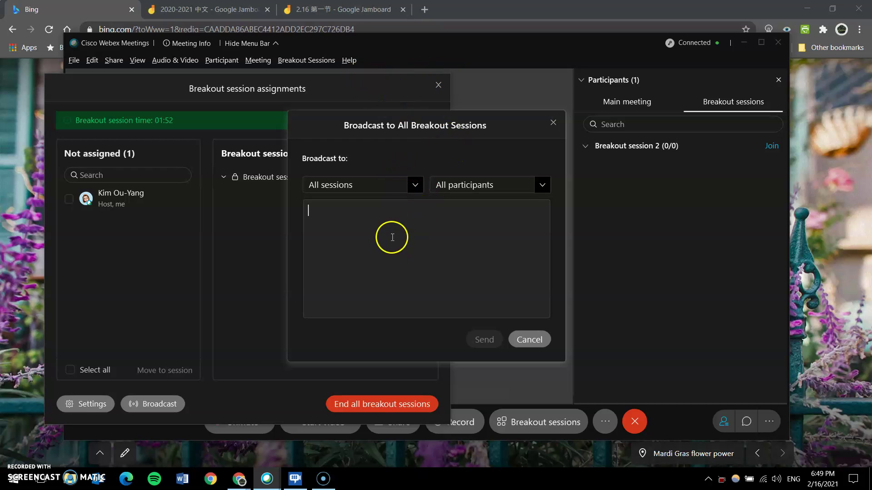
pyautogui.click(530, 339)
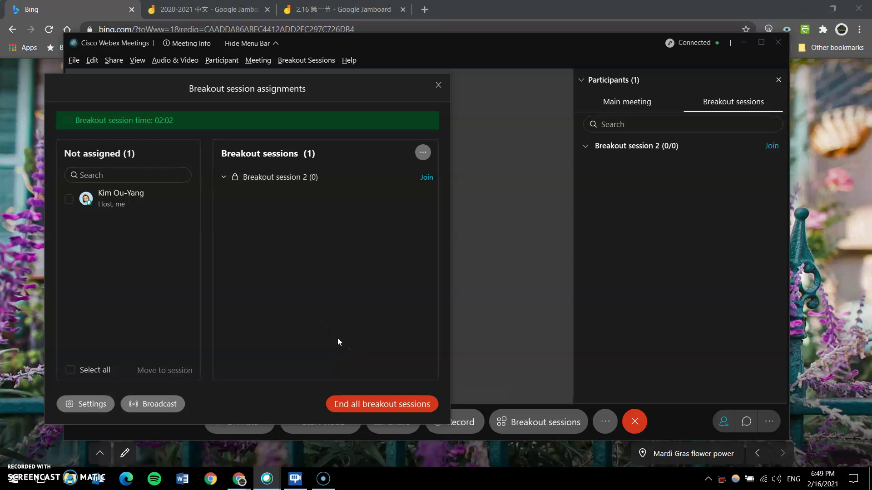
pyautogui.click(438, 85)
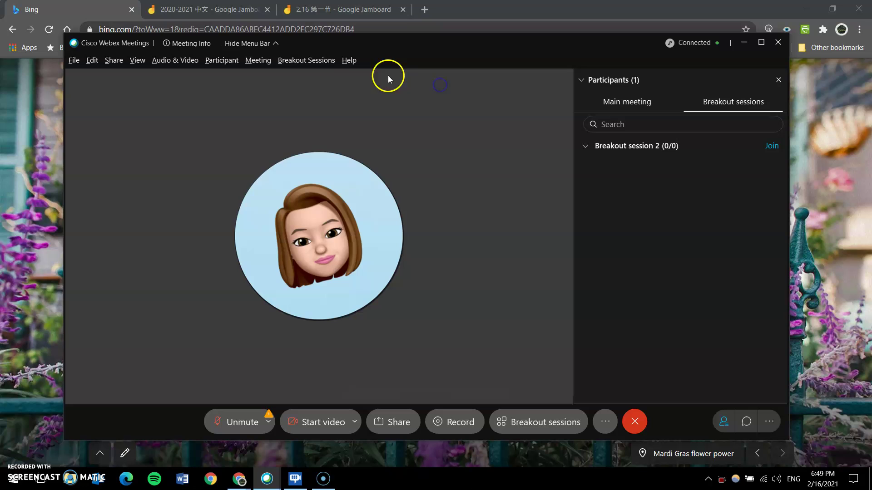
# - Examine the meeting information, including the topic, location and call-in details, and close it
pyautogui.click(263, 62)
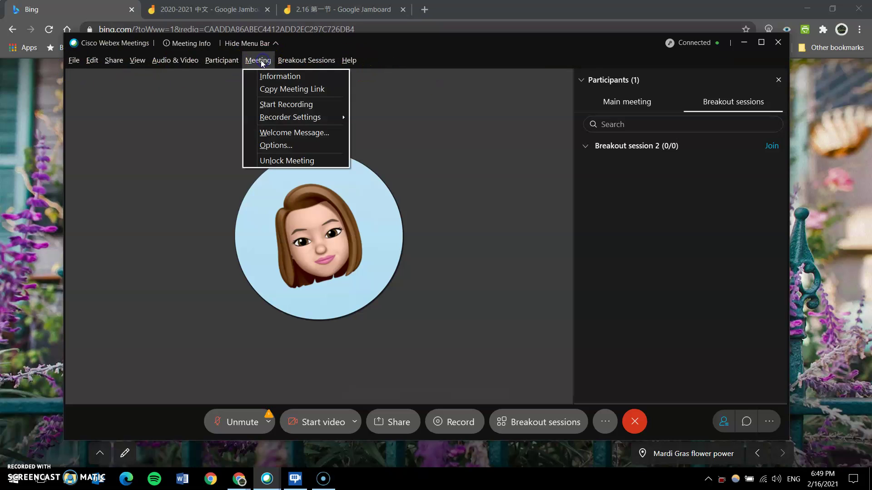
pyautogui.click(312, 76)
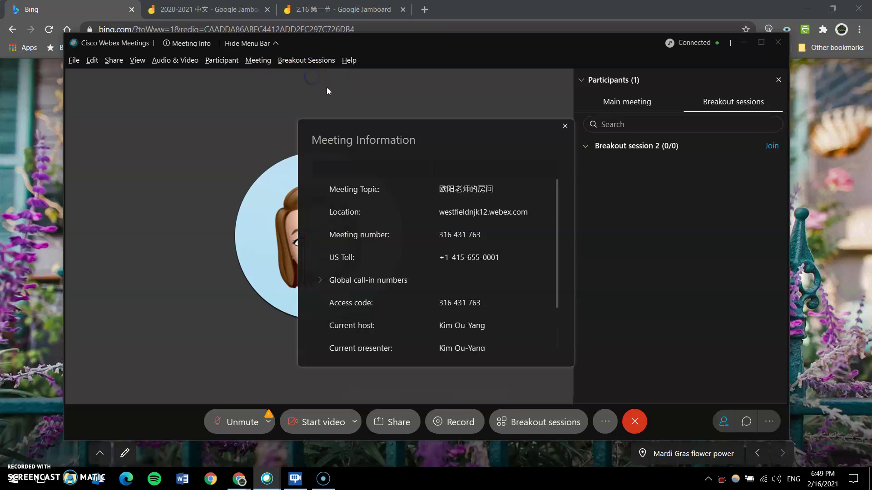
pyautogui.scroll(-2, 557, 224)
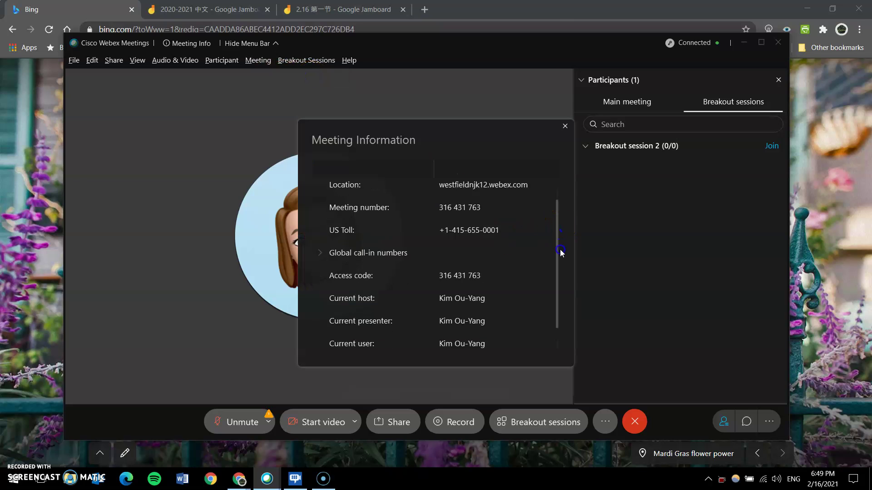
pyautogui.scroll(2, 551, 236)
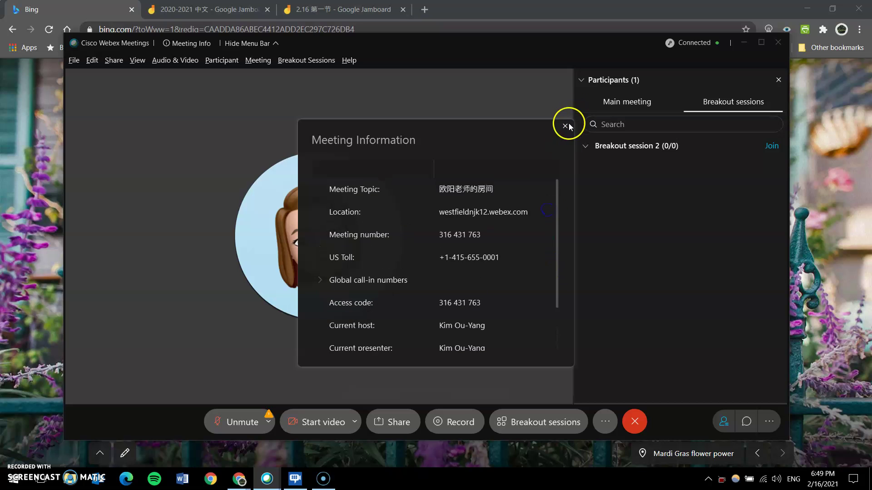
pyautogui.click(565, 125)
# - Copy the meeting link and send it to everyone in the meeting chat
pyautogui.click(256, 60)
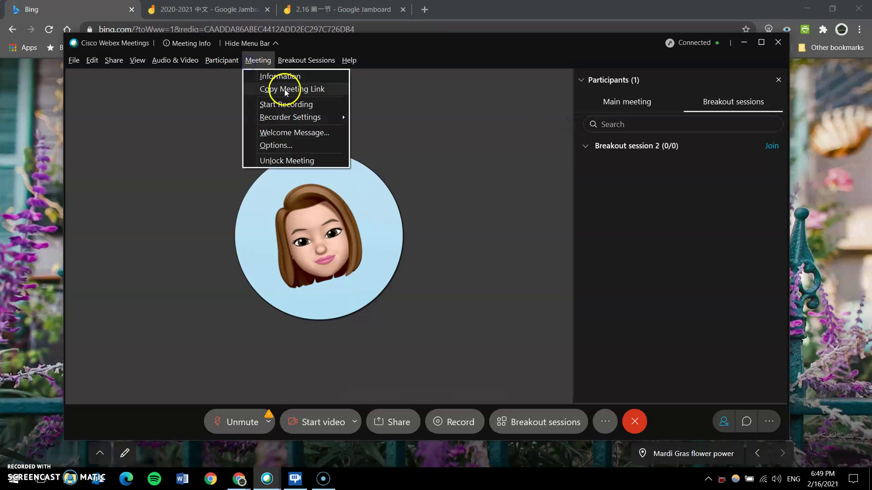
pyautogui.click(286, 90)
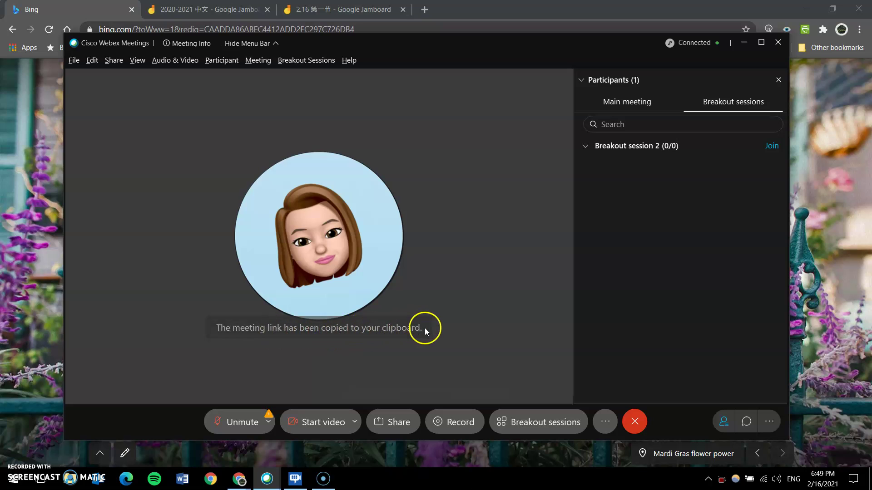
pyautogui.click(746, 421)
pyautogui.click(682, 381)
pyautogui.hotkey('ctrl', 'v')
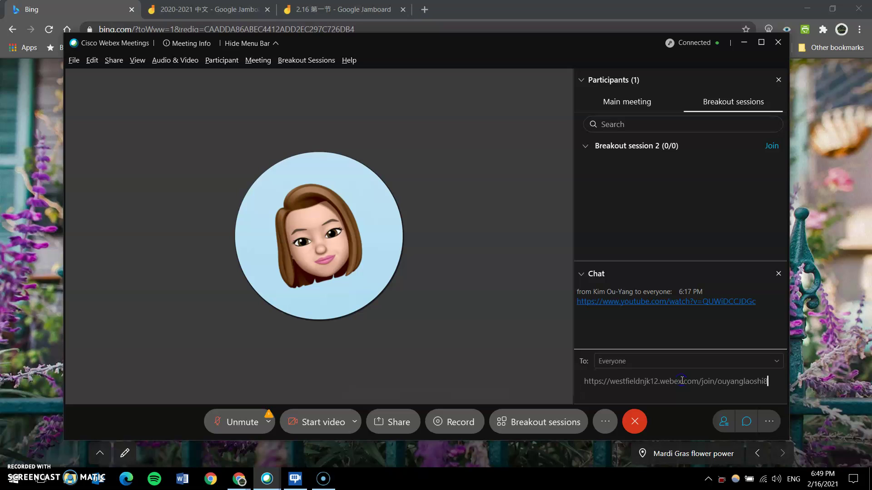
pyautogui.press('Return')
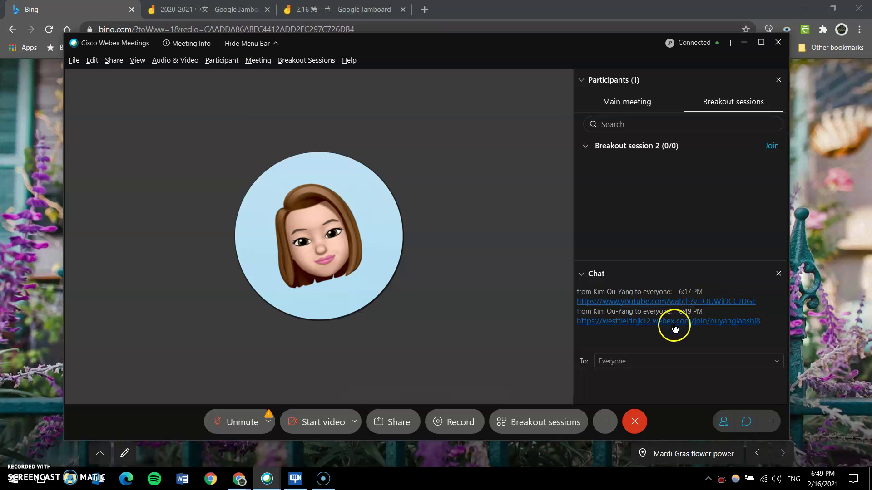
# - Copy the meeting link again, switch to the Chrome browser and paste the link as the web address
pyautogui.click(257, 61)
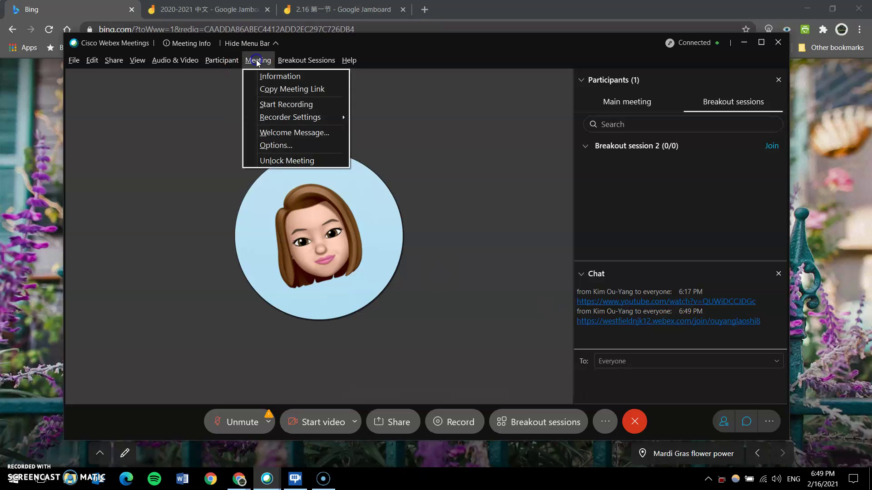
pyautogui.click(272, 89)
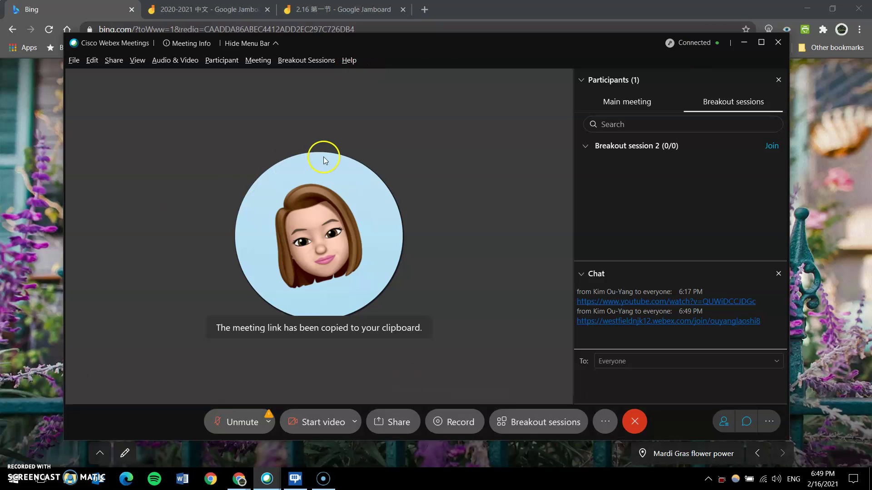
pyautogui.click(427, 32)
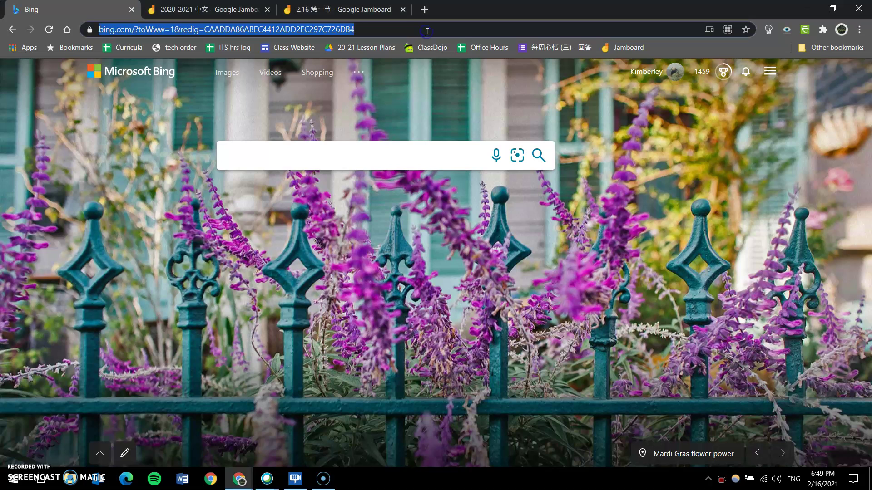
pyautogui.hotkey('ctrl', 'v')
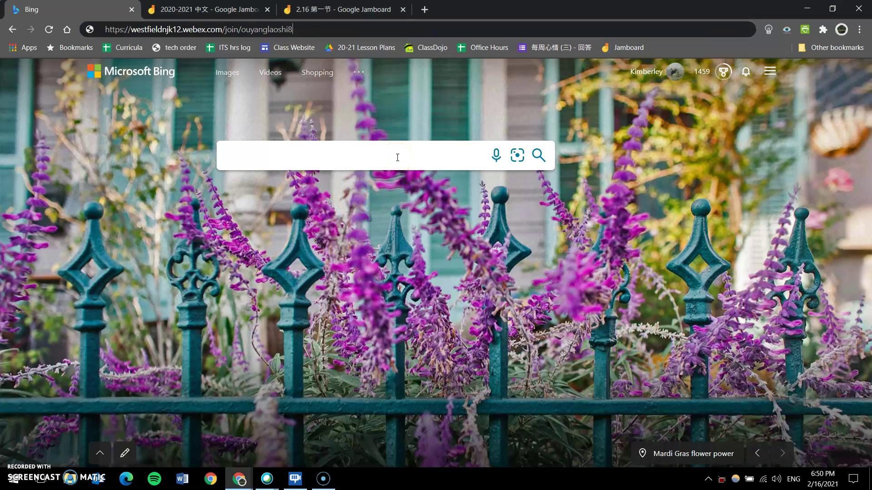